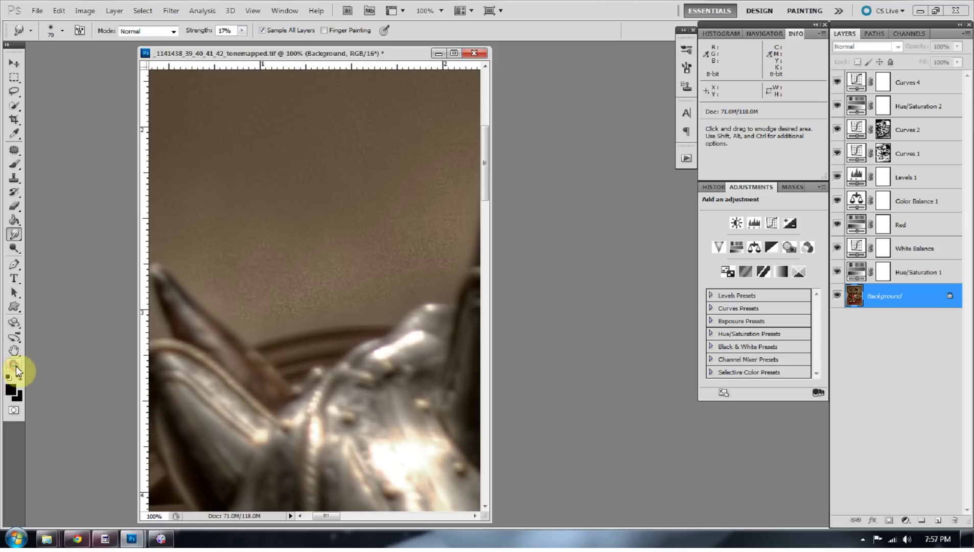
- Fit the knight photo on screen with the Zoom tool, then duplicate the Background layer
left_click(13, 364)
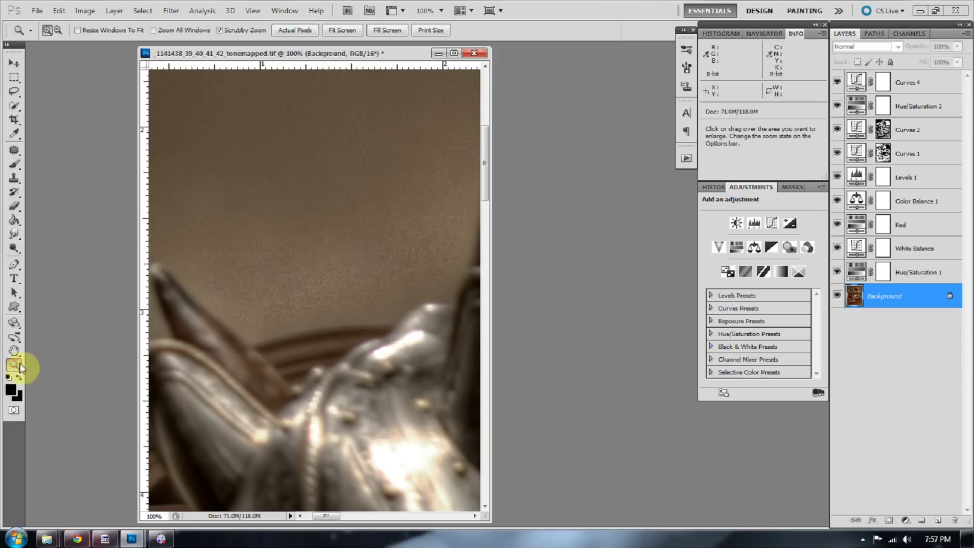
right_click(429, 292)
left_click(443, 305)
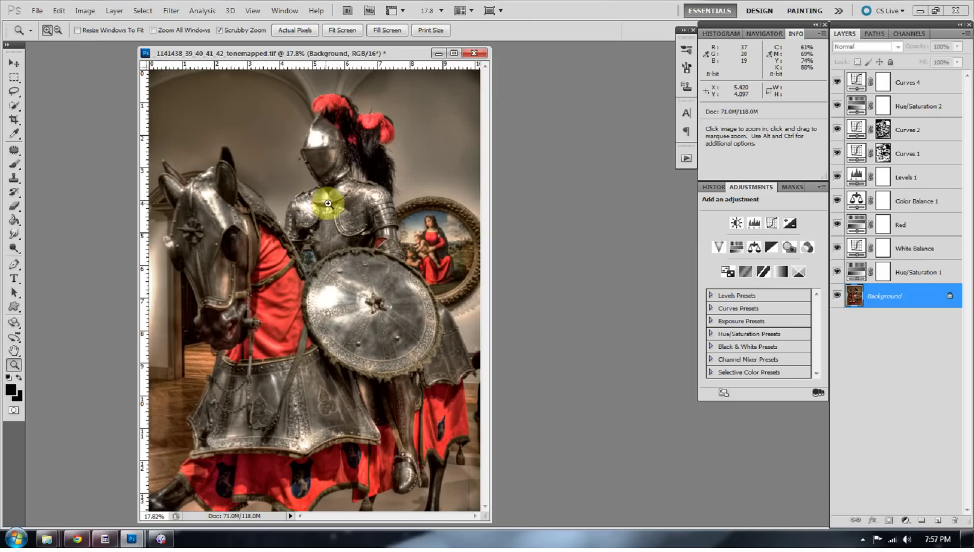
key("ctrl+j")
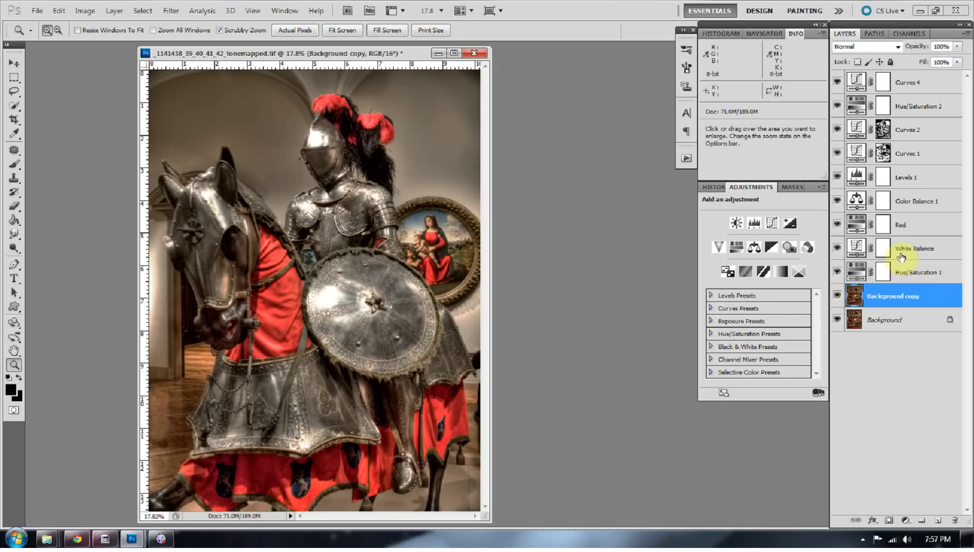
- Toggle the adjustment layers' visibility off and back on, ending with Curves 1 shown
left_click_drag(838, 272, 839, 86)
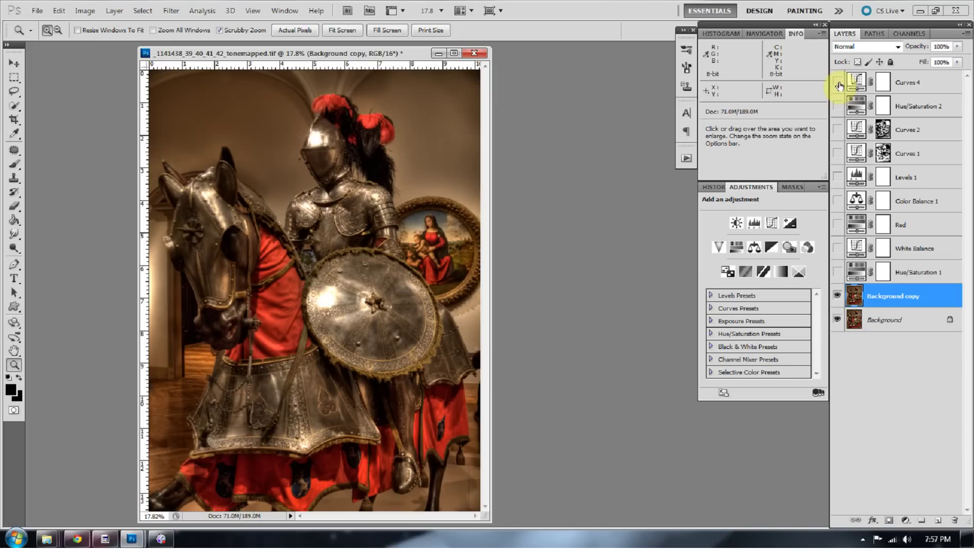
left_click_drag(838, 86, 837, 129)
left_click_drag(837, 248, 838, 272)
left_click_drag(837, 219, 839, 149)
left_click(838, 151)
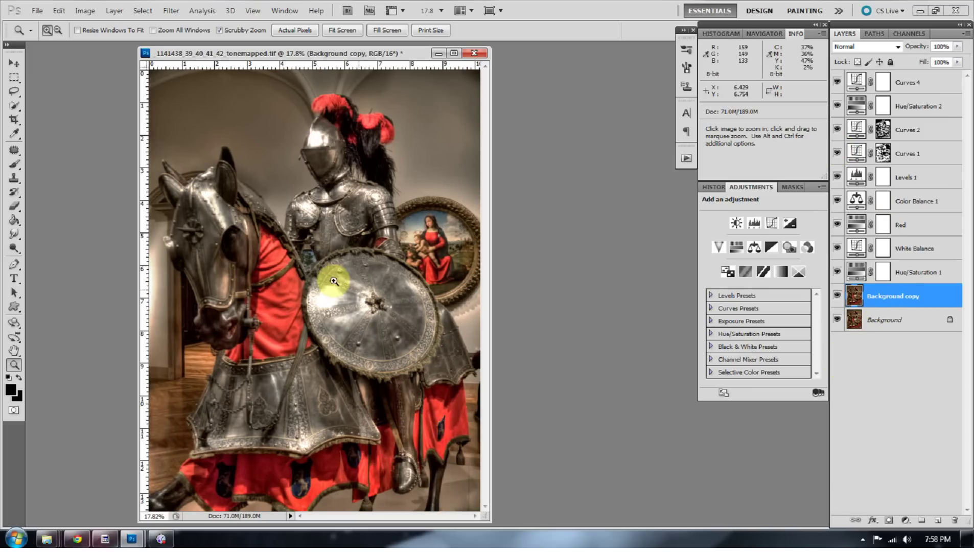
- Zoom into the wall behind the knight and launch Filter > Topaz Labs > Topaz DeNoise 5
left_click_drag(209, 137, 320, 221)
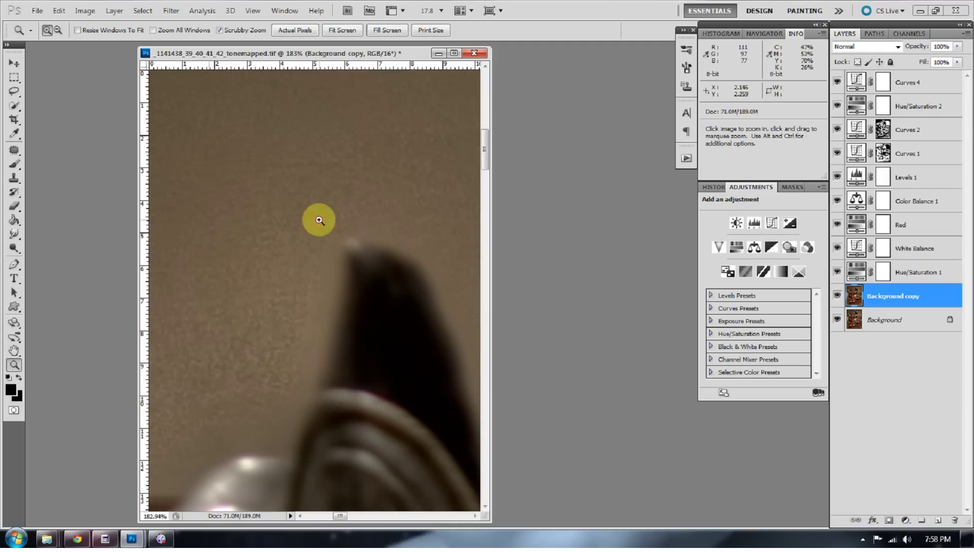
left_click_drag(340, 518, 330, 518)
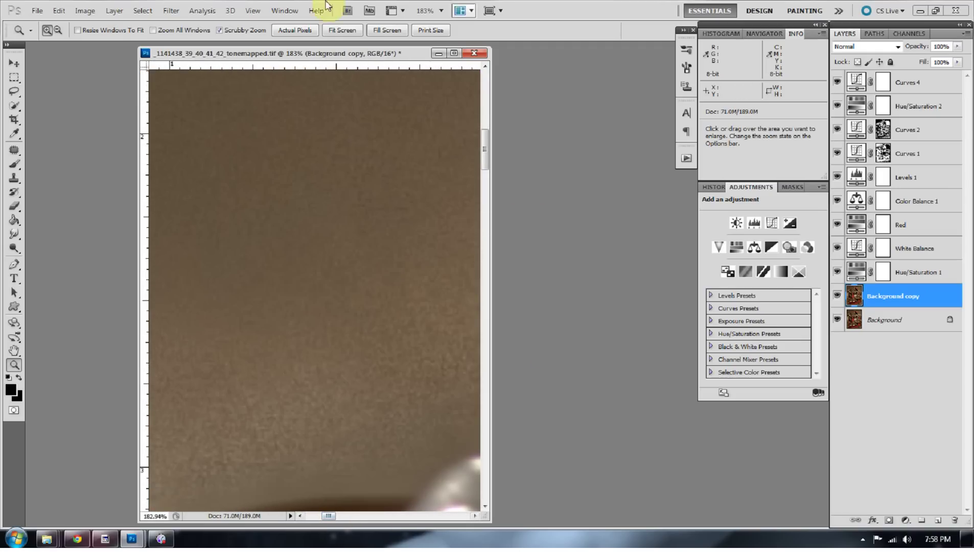
left_click(179, 11)
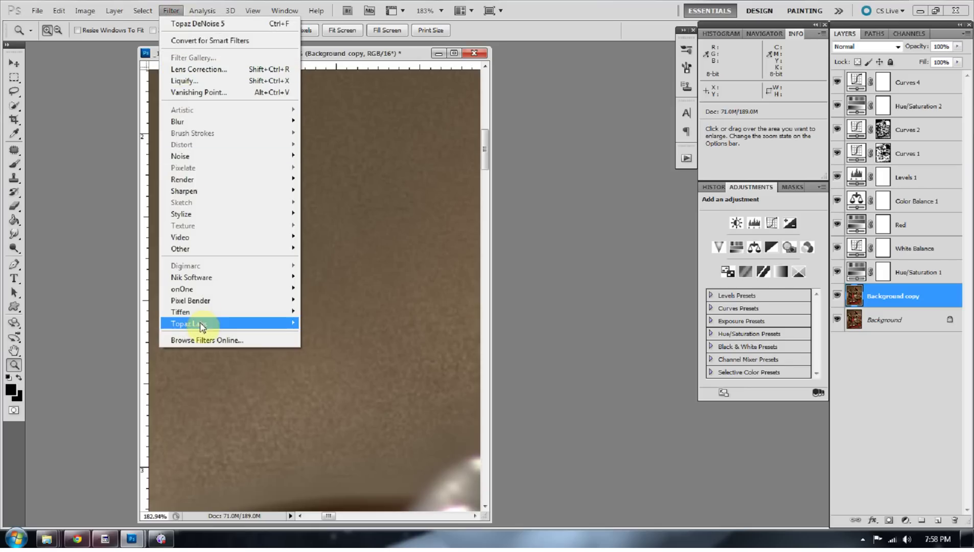
mouse_move(203, 325)
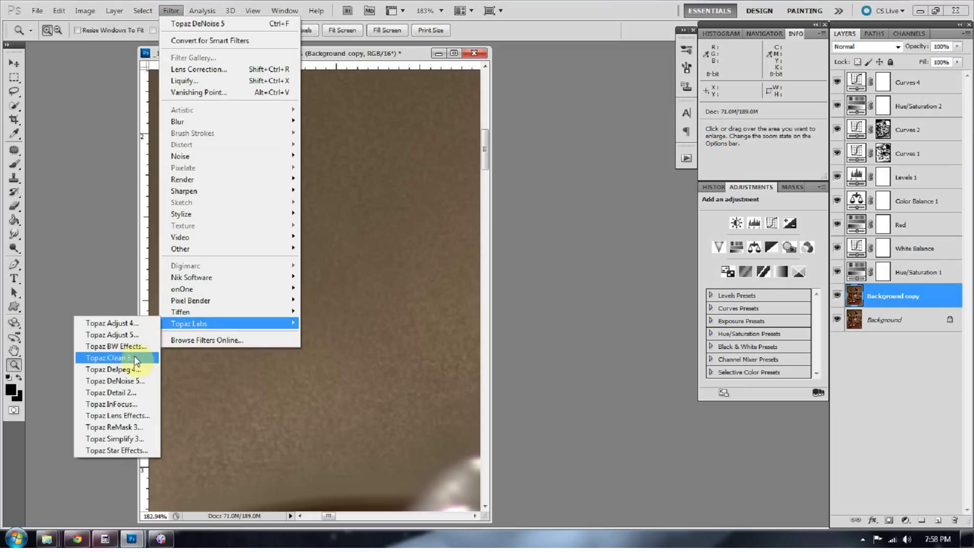
left_click(134, 384)
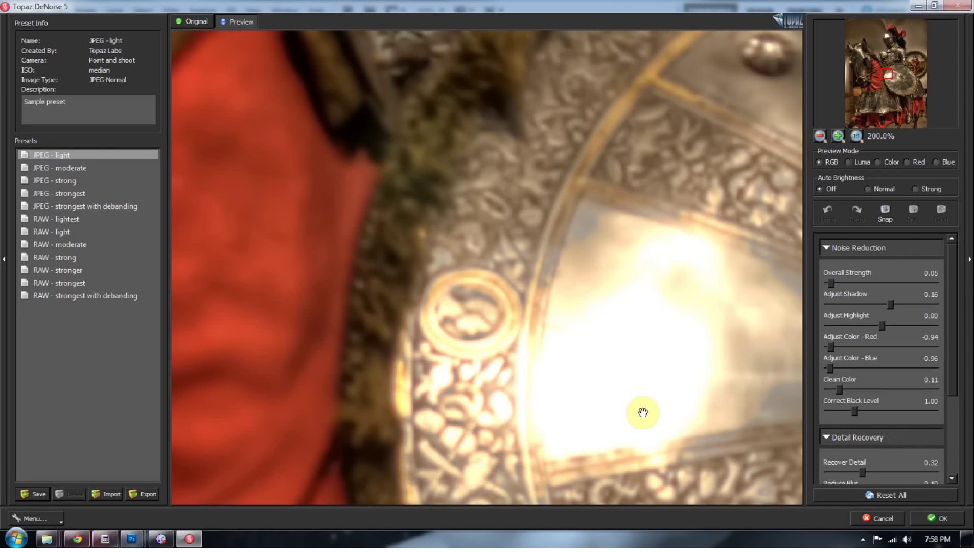
- Pan the DeNoise preview over cloth, armour and wall while trying RAW - lightest and RAW - light
left_click_drag(387, 43, 744, 531)
left_click_drag(326, 74, 487, 487)
left_click_drag(461, 109, 371, 336)
left_click_drag(344, 204, 588, 357)
left_click(45, 218)
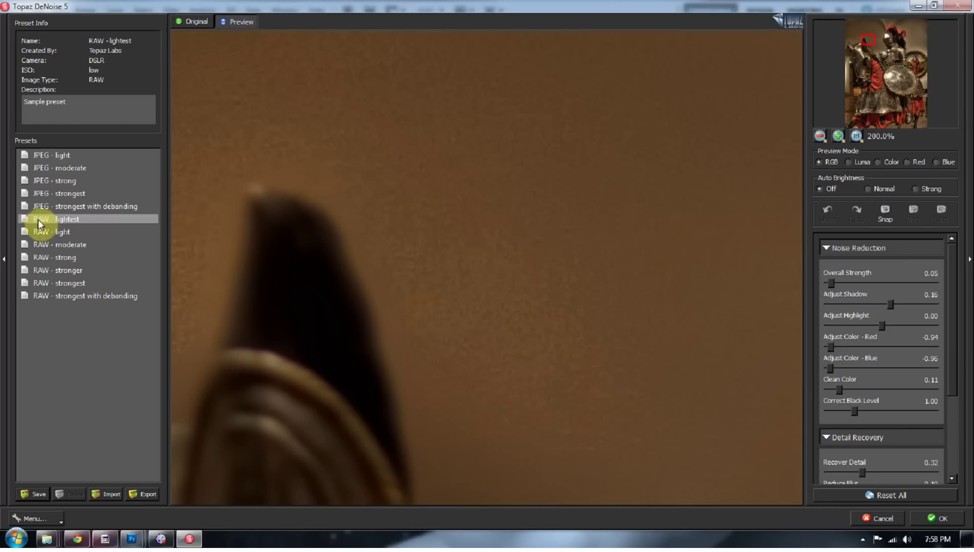
left_click(72, 295)
left_click(51, 231)
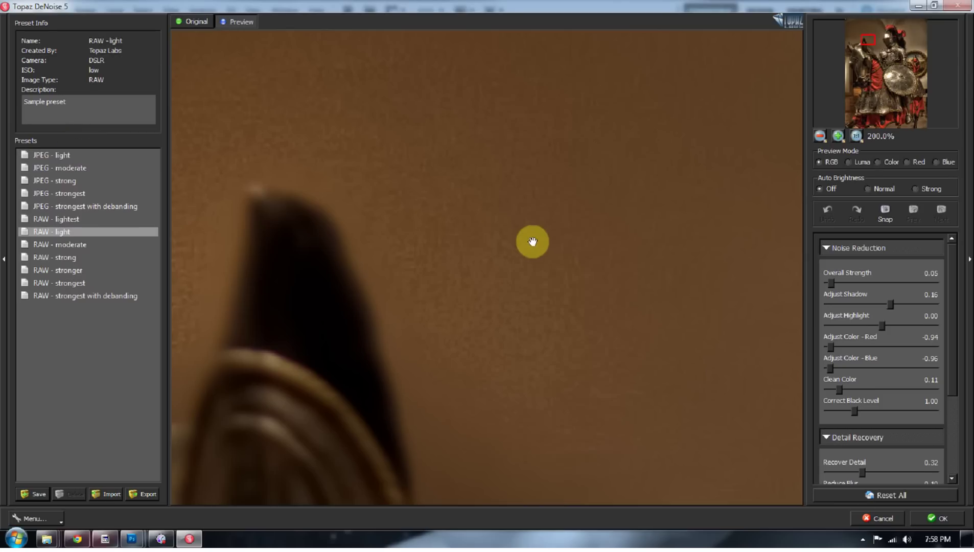
- Compare JPEG - moderate, strong and strongest with debanding, then apply JPEG - moderate
left_click(77, 168)
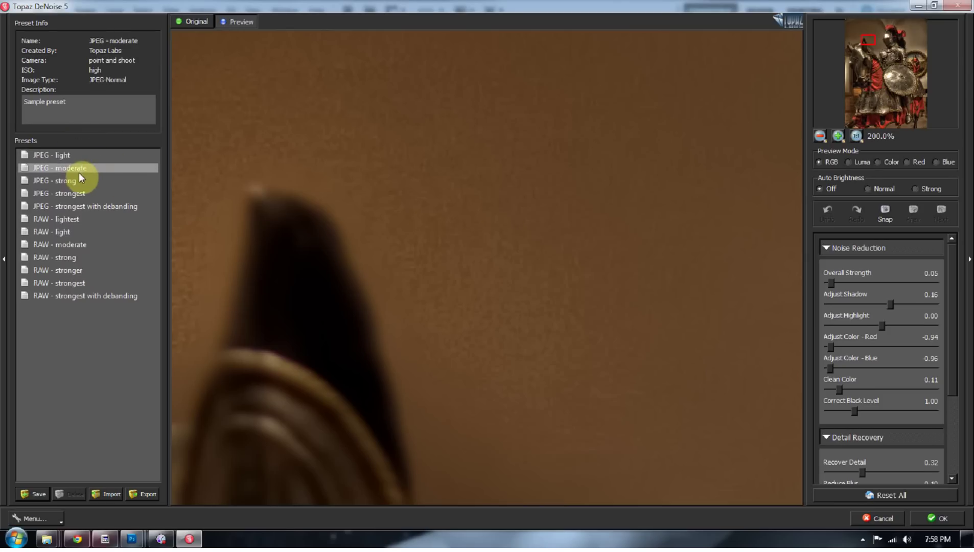
left_click_drag(420, 386, 703, 9)
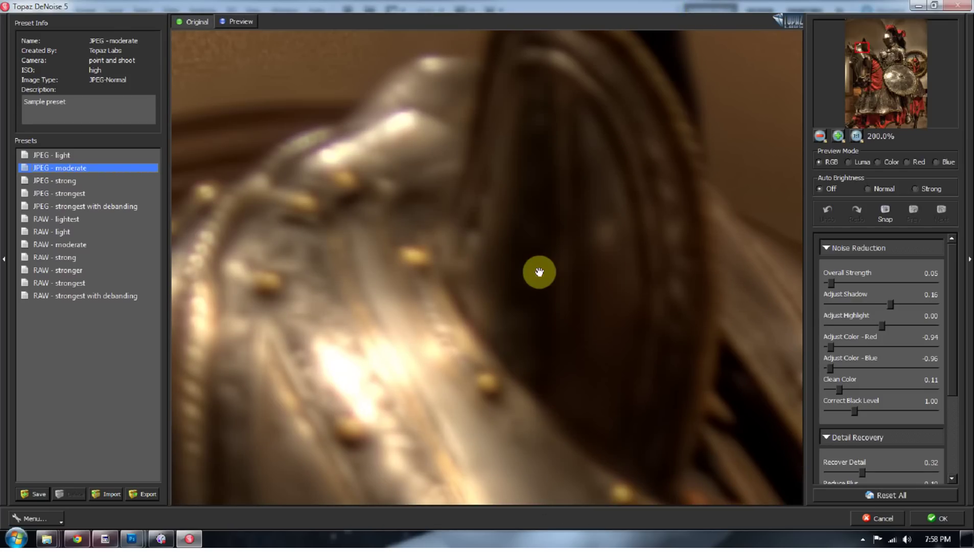
left_click(45, 181)
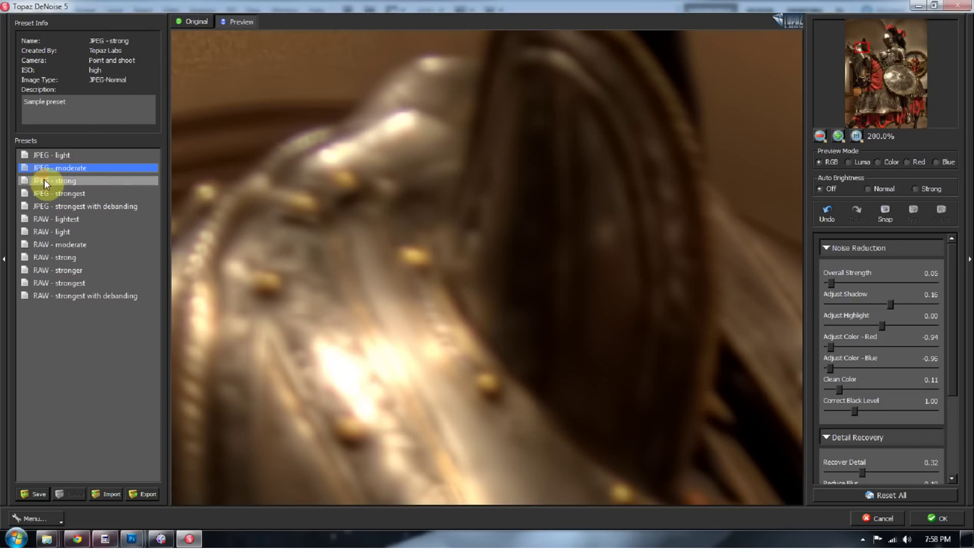
left_click_drag(295, 153, 325, 237)
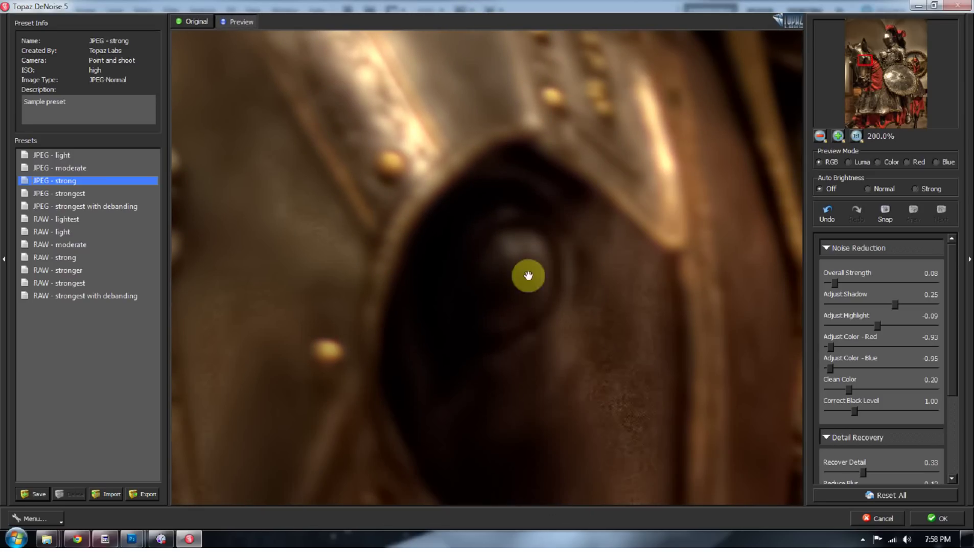
left_click_drag(615, 343, 359, 256)
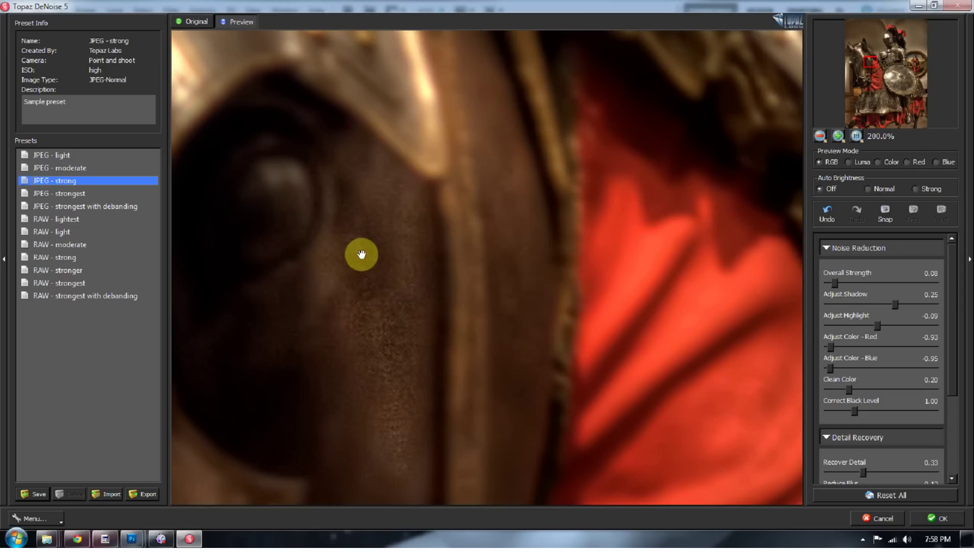
left_click_drag(366, 185, 621, 480)
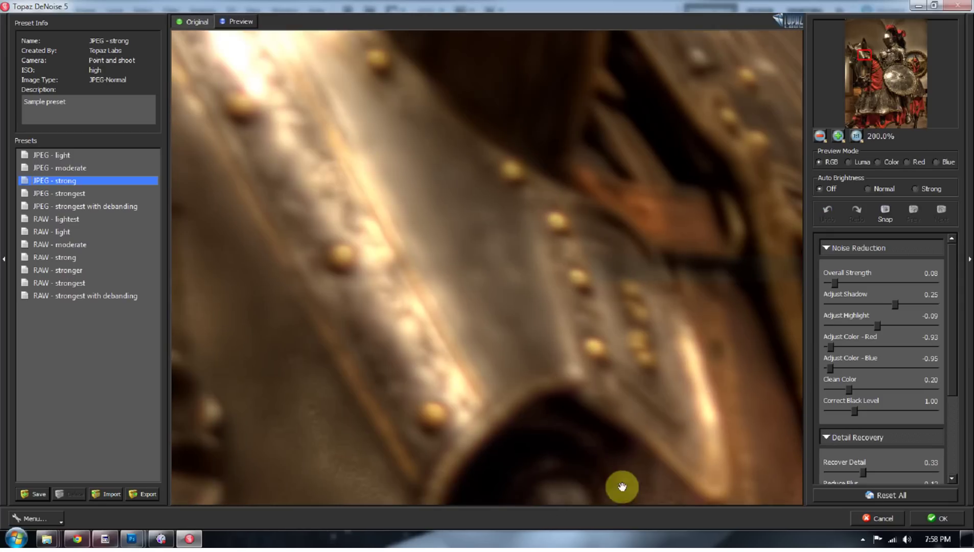
left_click(139, 204)
left_click(78, 169)
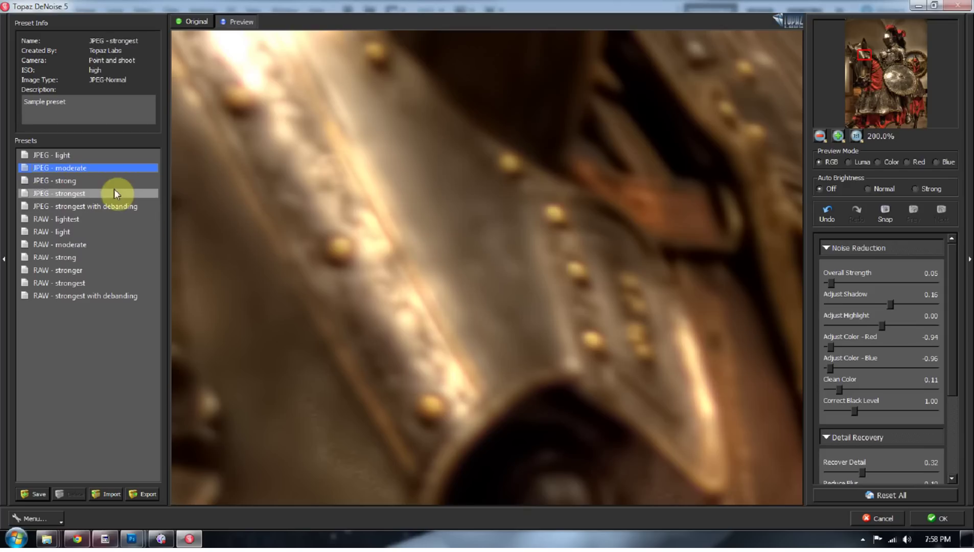
left_click(935, 518)
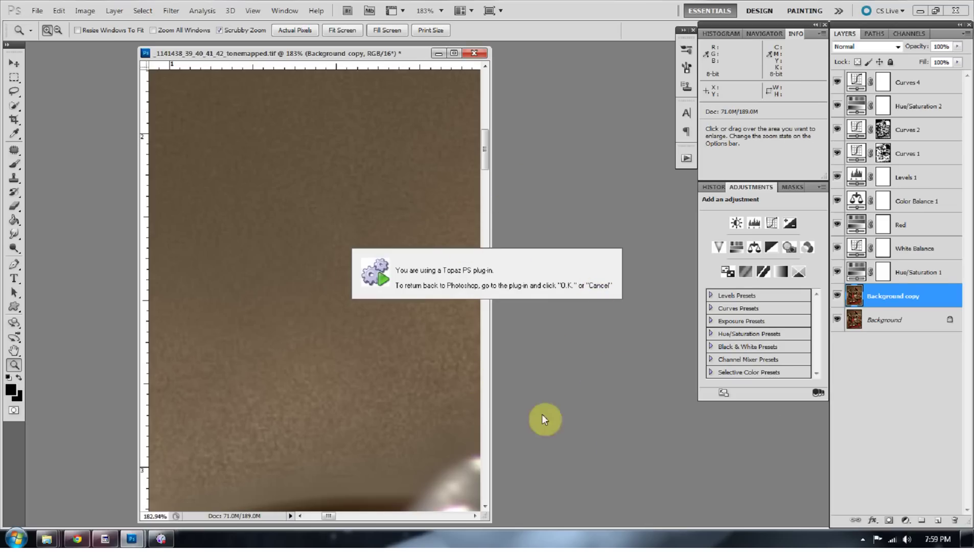
- View the denoised image at Actual Pixels (100%)
right_click(279, 365)
left_click(296, 382)
- Toggle the Background copy off and on to compare it with the original, zooming closer on the wall
left_click_drag(330, 516, 369, 515)
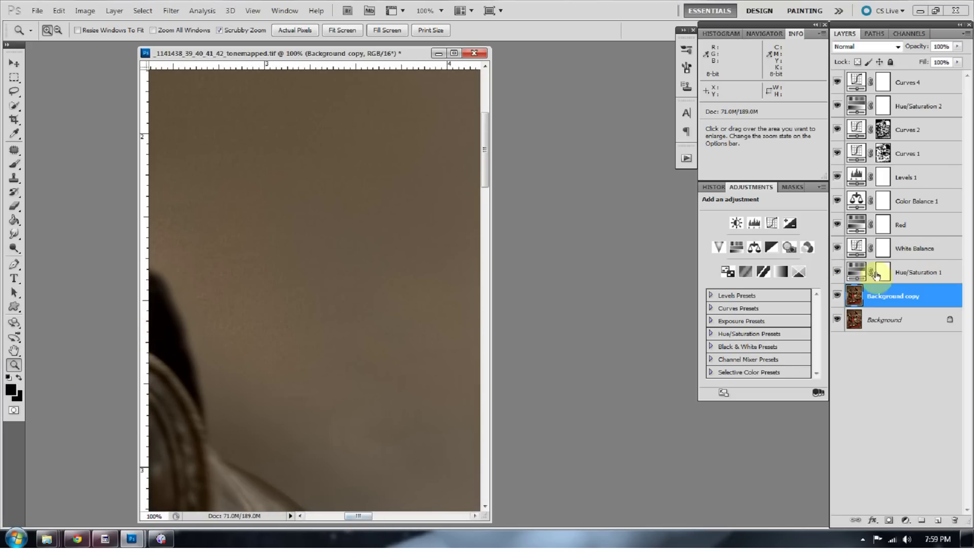
left_click(838, 297)
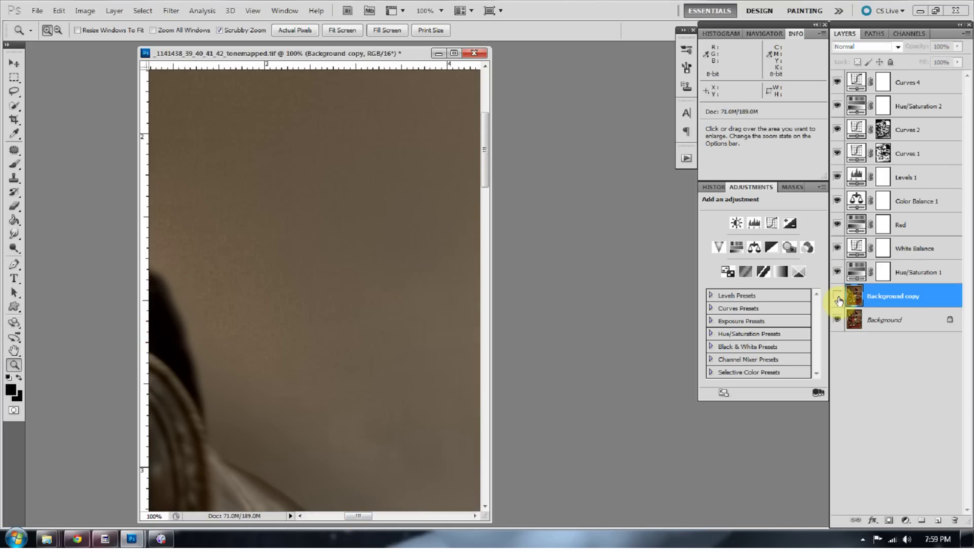
left_click(838, 298)
left_click_drag(283, 156, 330, 191)
left_click(838, 297)
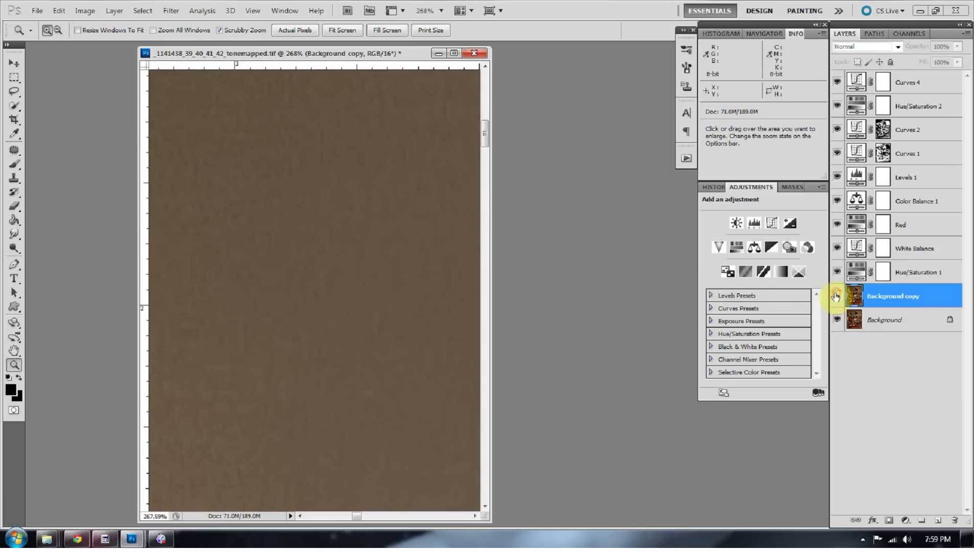
left_click(836, 297)
- View at Actual Pixels, compare the denoised copy against the original again, and pick the Smudge tool
right_click(215, 244)
left_click(239, 264)
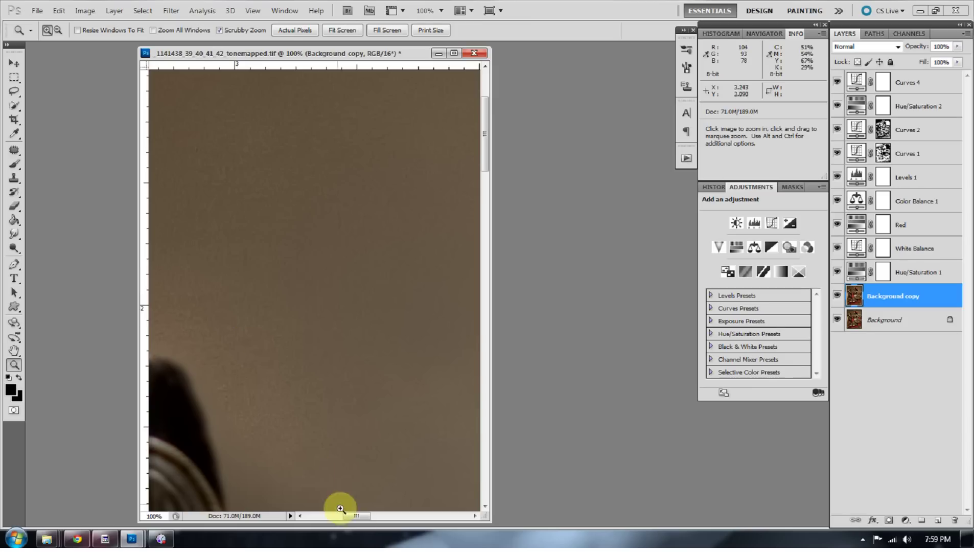
left_click_drag(354, 515, 325, 517)
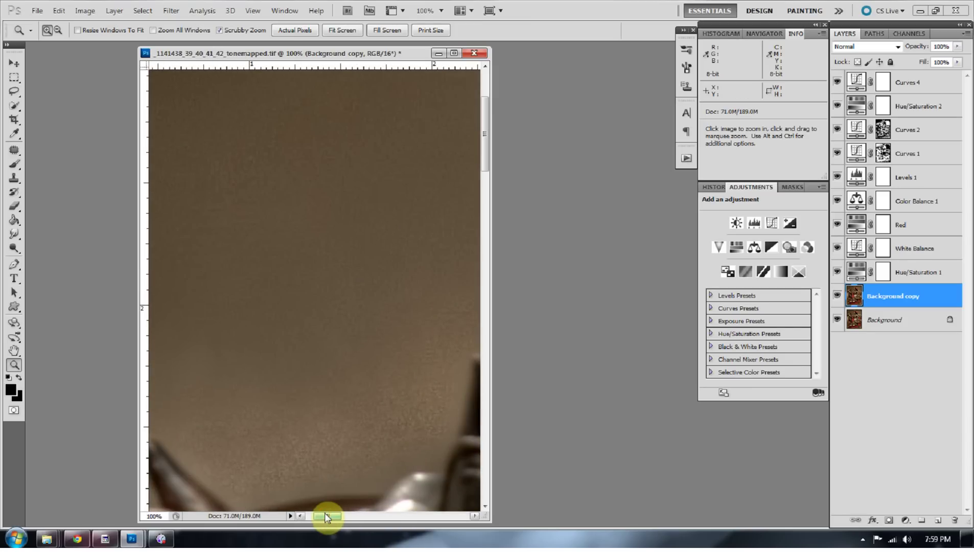
scroll(295, 309, "down", 5)
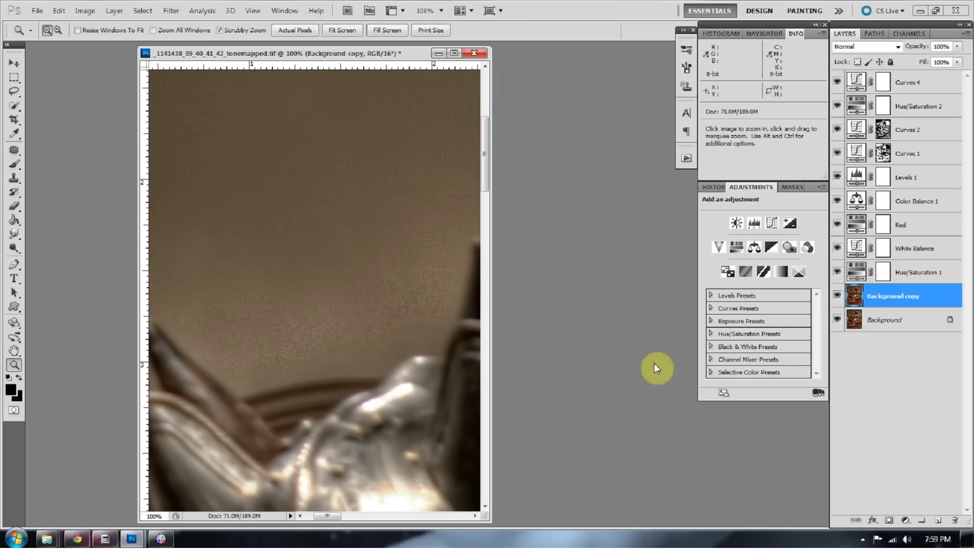
left_click(839, 295)
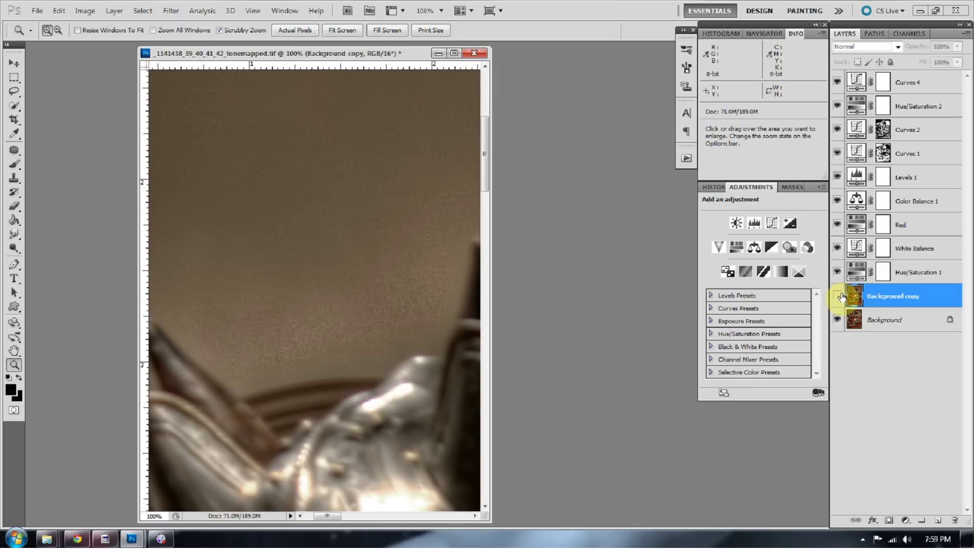
left_click(838, 295)
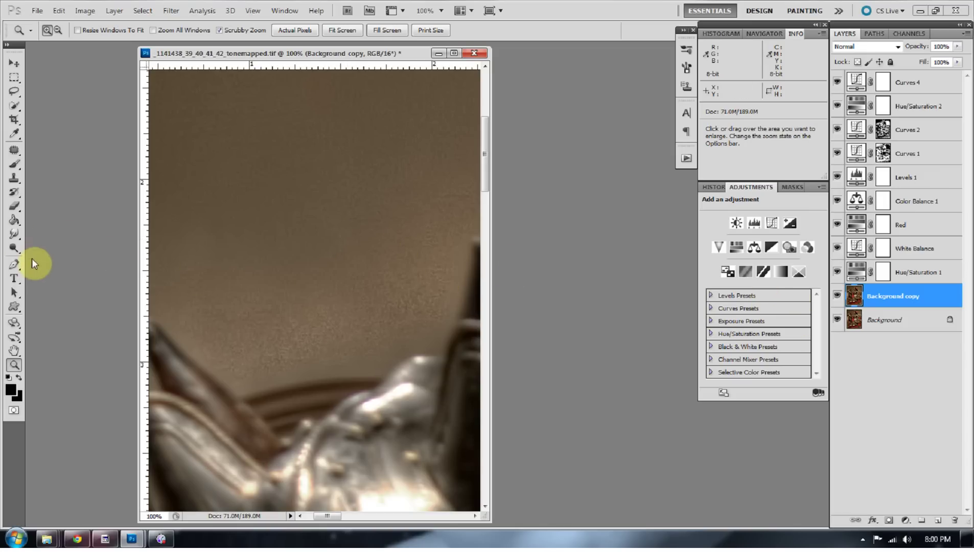
left_click(15, 234)
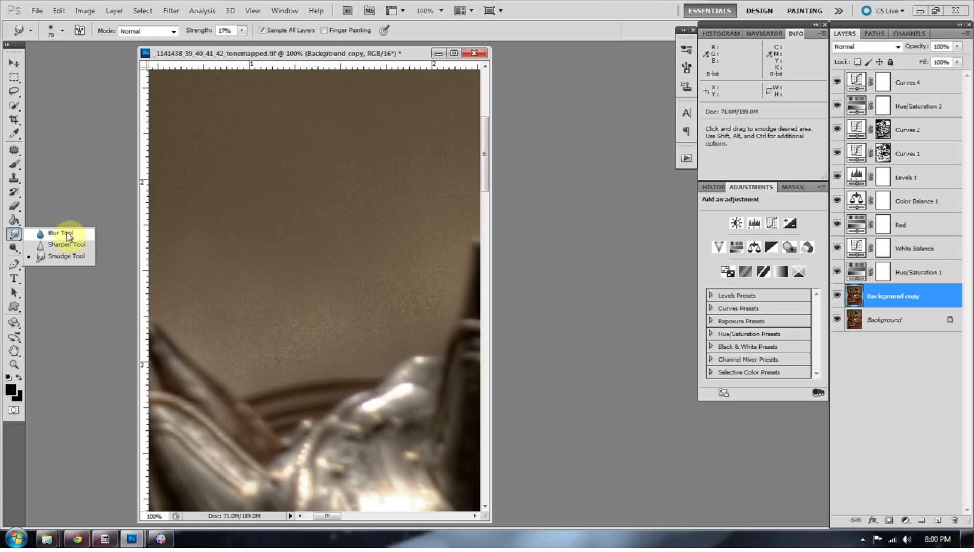
- Select the Blur tool at 41% strength with a 101 px brush, then fit the image on screen
left_click(66, 233)
left_click(242, 31)
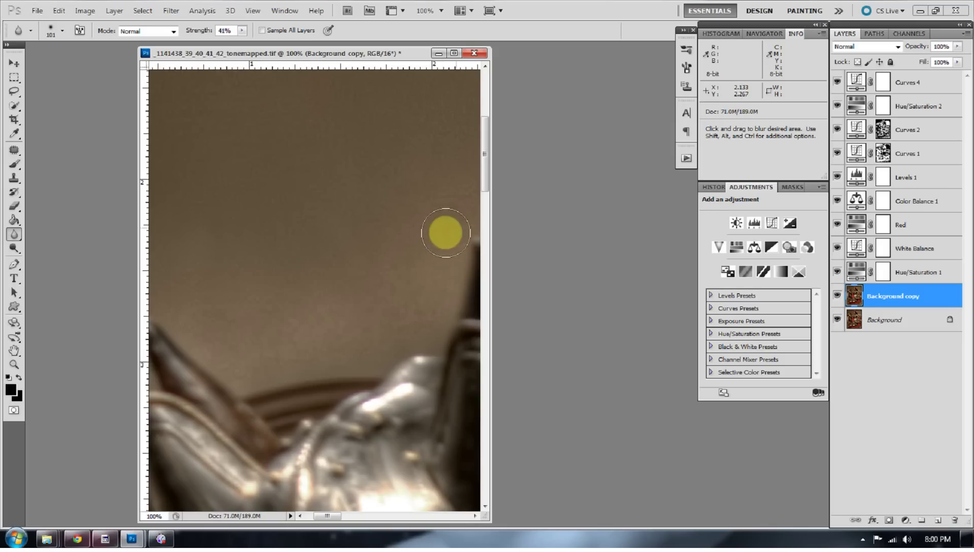
left_click(239, 265)
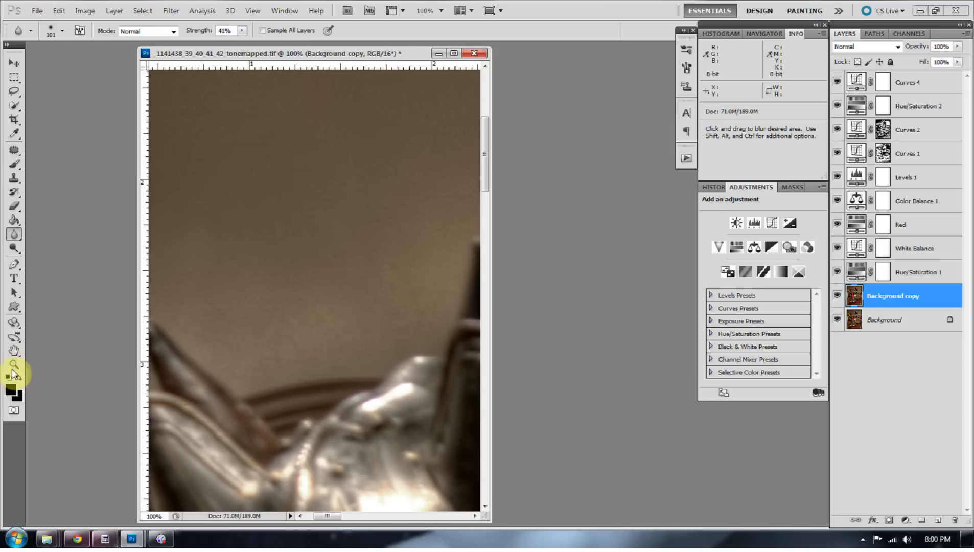
left_click(13, 364)
key("ctrl+0")
- Zoom in beside the knight and brush the Blur tool over the plain wall background
left_click_drag(275, 182, 347, 243)
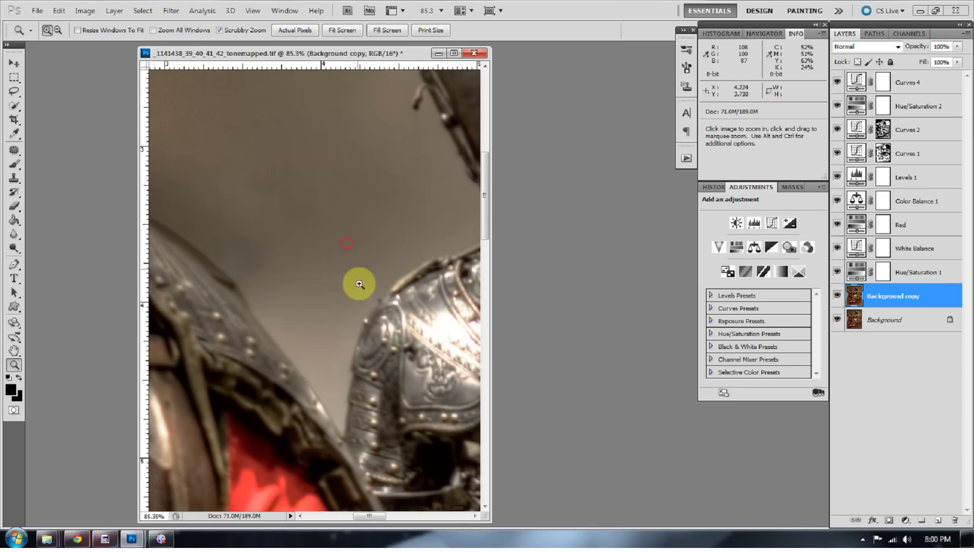
scroll(342, 244, "up", 3)
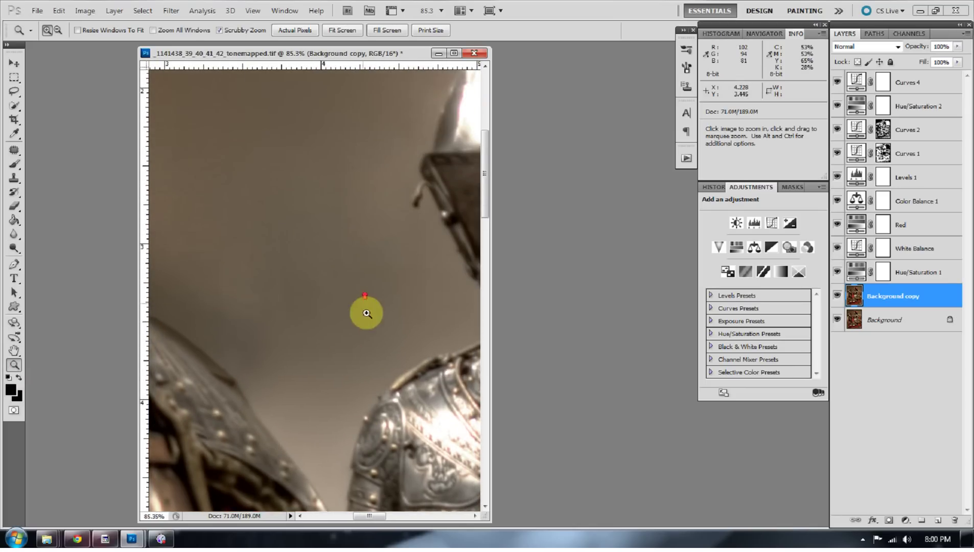
scroll(365, 307, "up", 1)
left_click_drag(378, 520, 355, 517)
scroll(348, 424, "up", 3)
scroll(354, 431, "up", 1)
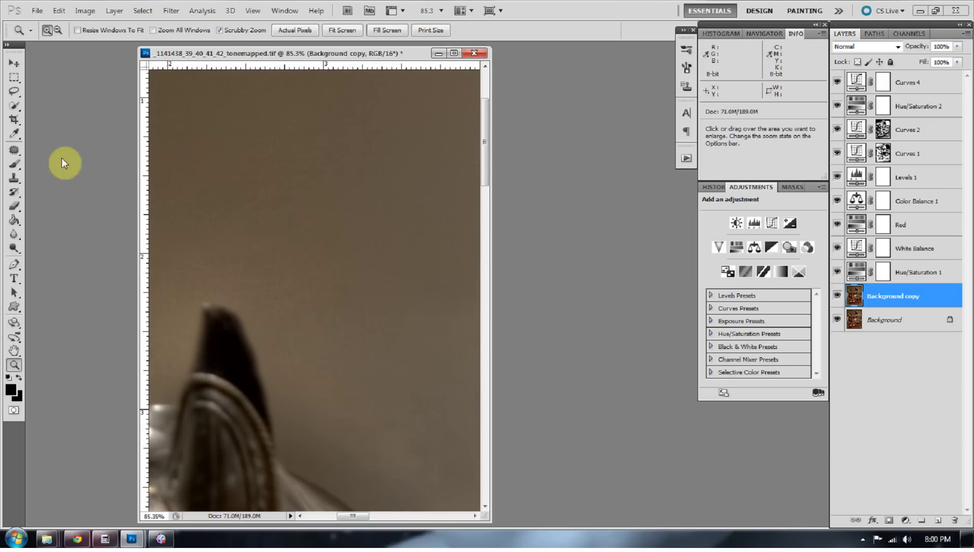
left_click(14, 234)
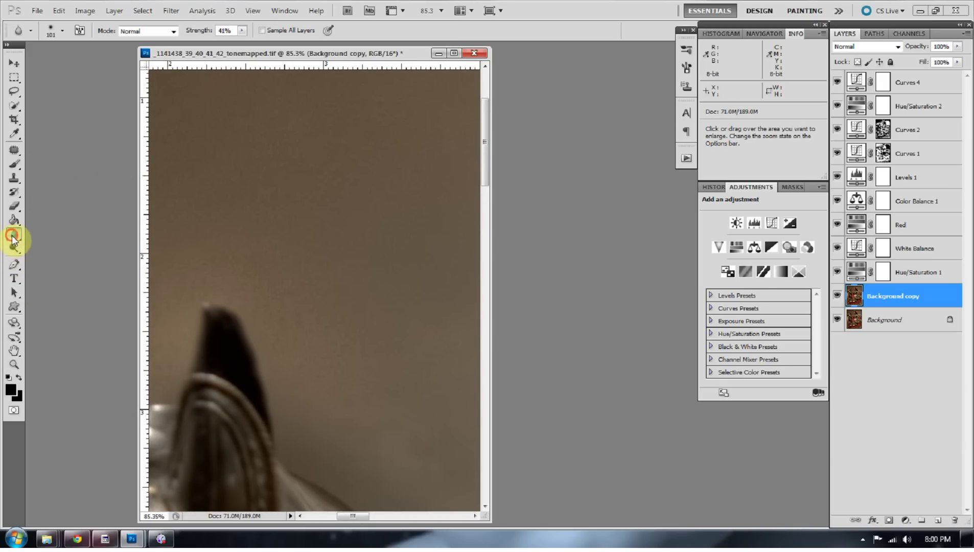
mouse_move(327, 347)
left_mouse_down()
mouse_move(319, 375)
mouse_move(316, 367)
mouse_move(369, 347)
mouse_move(378, 330)
mouse_move(380, 352)
mouse_move(347, 358)
mouse_move(310, 341)
mouse_move(285, 353)
mouse_move(318, 268)
mouse_move(316, 316)
mouse_move(289, 313)
mouse_move(272, 327)
mouse_move(240, 264)
mouse_move(235, 280)
mouse_move(207, 277)
mouse_move(224, 231)
mouse_move(192, 214)
mouse_move(300, 269)
mouse_move(243, 136)
mouse_move(292, 144)
mouse_move(292, 157)
mouse_move(313, 135)
mouse_move(277, 187)
mouse_move(241, 176)
mouse_move(277, 105)
mouse_move(249, 93)
mouse_move(282, 103)
mouse_move(309, 255)
mouse_move(229, 271)
mouse_move(200, 256)
mouse_move(376, 482)
left_mouse_up()
left_click_drag(364, 520, 341, 513)
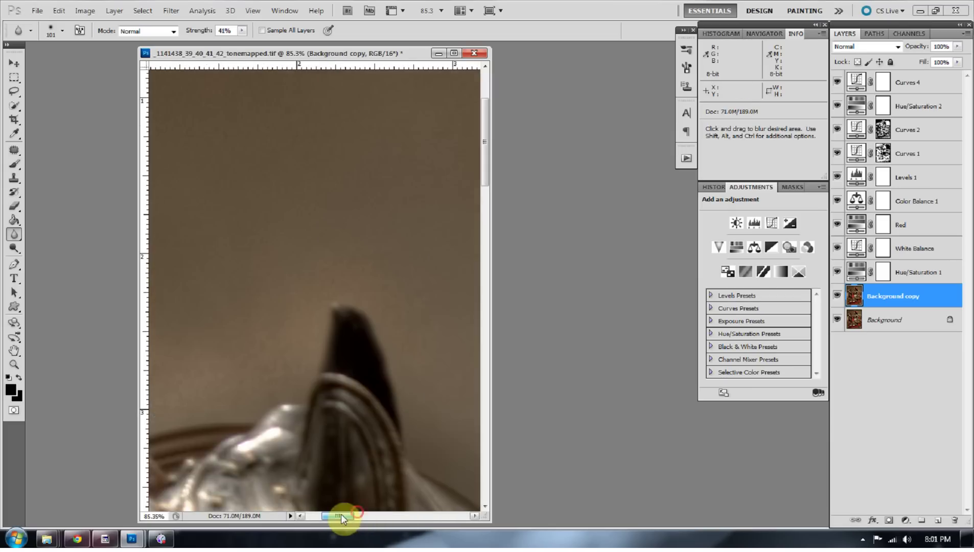
mouse_move(322, 315)
left_mouse_down()
mouse_move(320, 270)
mouse_move(242, 147)
mouse_move(281, 154)
mouse_move(162, 123)
mouse_move(175, 93)
mouse_move(168, 81)
mouse_move(192, 148)
mouse_move(173, 204)
mouse_move(153, 186)
mouse_move(245, 145)
left_mouse_up()
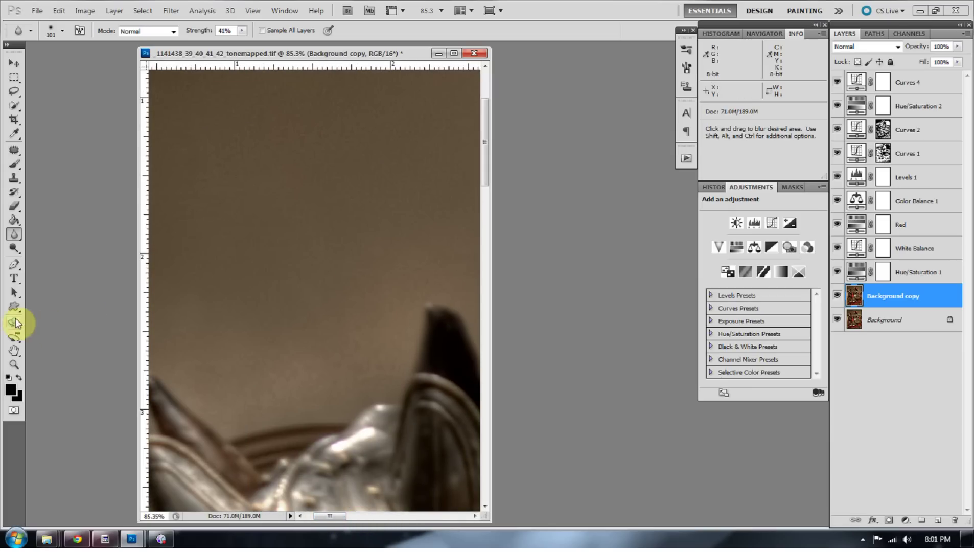
- Fit the whole knight image in the window
left_click(15, 364)
right_click(304, 303)
left_click(314, 307)
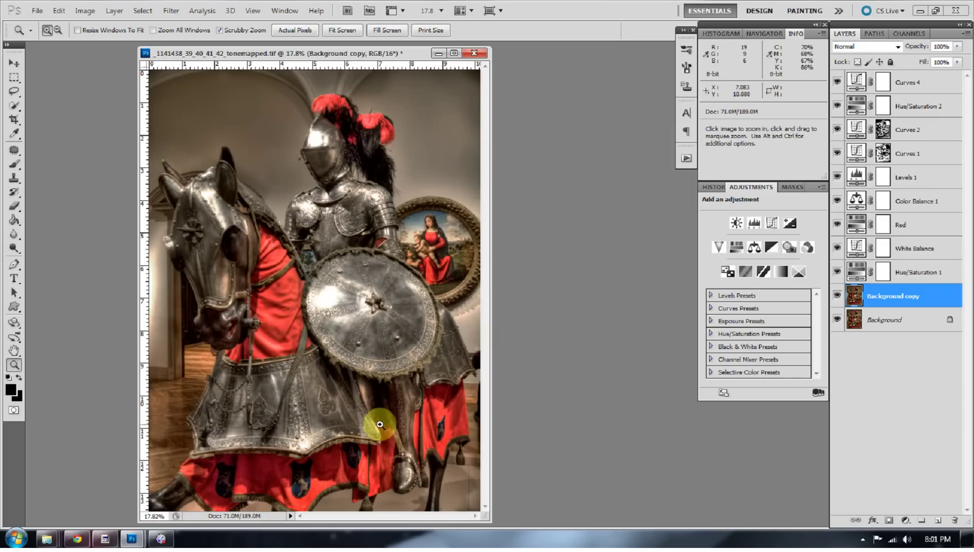
- Zoom in to 175% on the horse's red cloth
left_click_drag(277, 296, 343, 328)
right_click(349, 358)
left_click(358, 369)
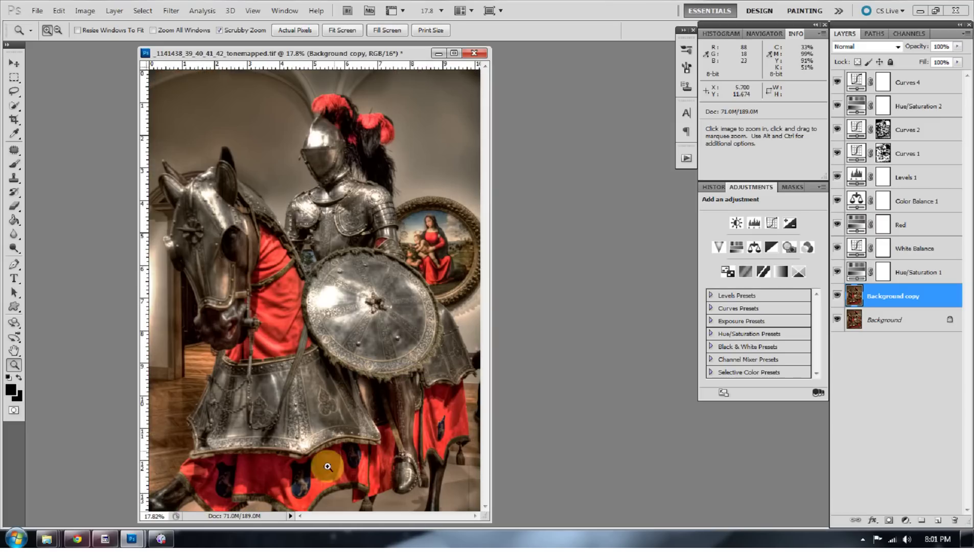
left_click_drag(303, 487, 367, 493)
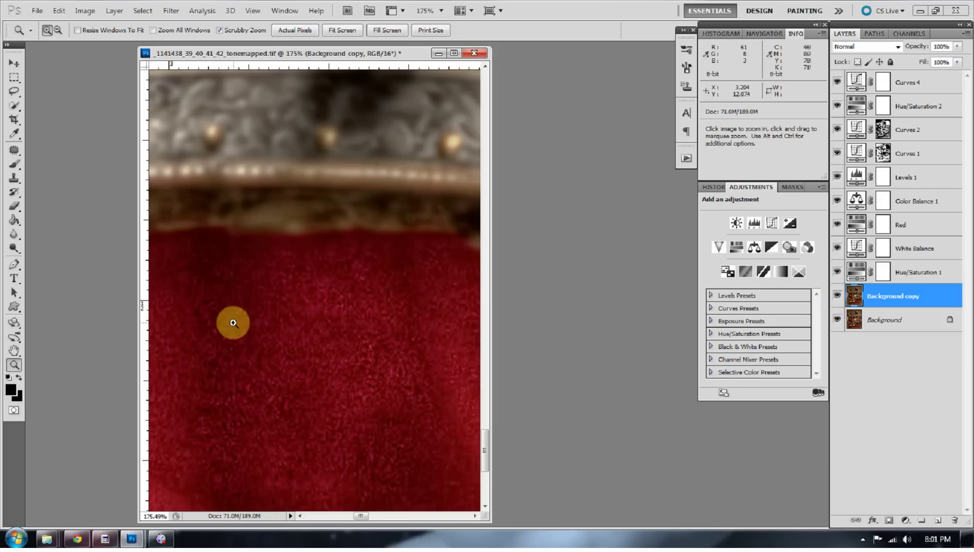
- Paint Blur strokes across the red fabric to soften its grain
left_click(13, 235)
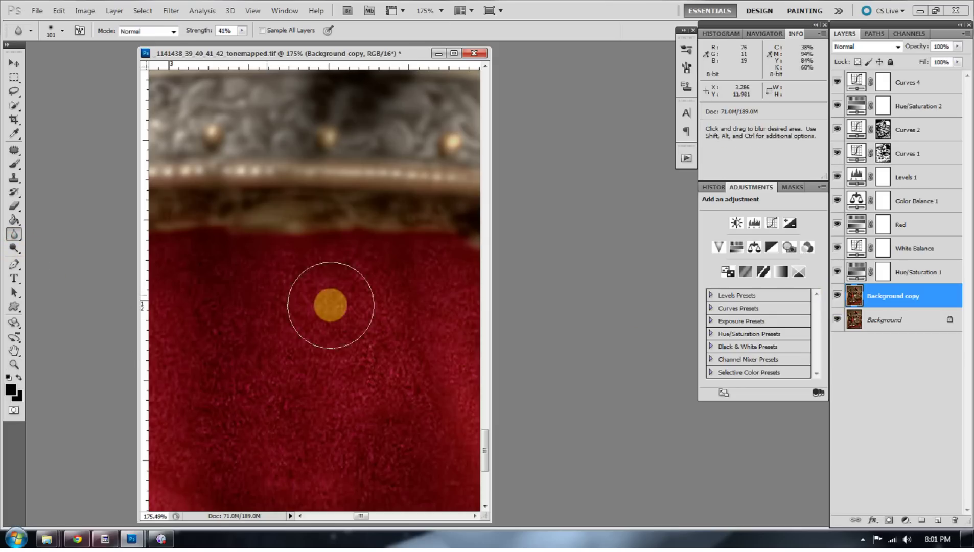
mouse_move(377, 345)
left_mouse_down()
mouse_move(344, 334)
mouse_move(351, 306)
mouse_move(408, 282)
mouse_move(445, 334)
mouse_move(438, 312)
mouse_move(441, 391)
mouse_move(376, 472)
mouse_move(394, 471)
mouse_move(369, 478)
mouse_move(265, 423)
mouse_move(300, 343)
mouse_move(257, 320)
mouse_move(277, 320)
mouse_move(286, 300)
mouse_move(378, 295)
mouse_move(298, 294)
mouse_move(436, 275)
mouse_move(390, 296)
mouse_move(258, 306)
mouse_move(225, 354)
mouse_move(229, 431)
mouse_move(249, 484)
mouse_move(276, 454)
mouse_move(197, 447)
mouse_move(183, 472)
mouse_move(207, 335)
mouse_move(234, 318)
mouse_move(189, 333)
mouse_move(174, 382)
mouse_move(186, 395)
mouse_move(278, 371)
left_mouse_up()
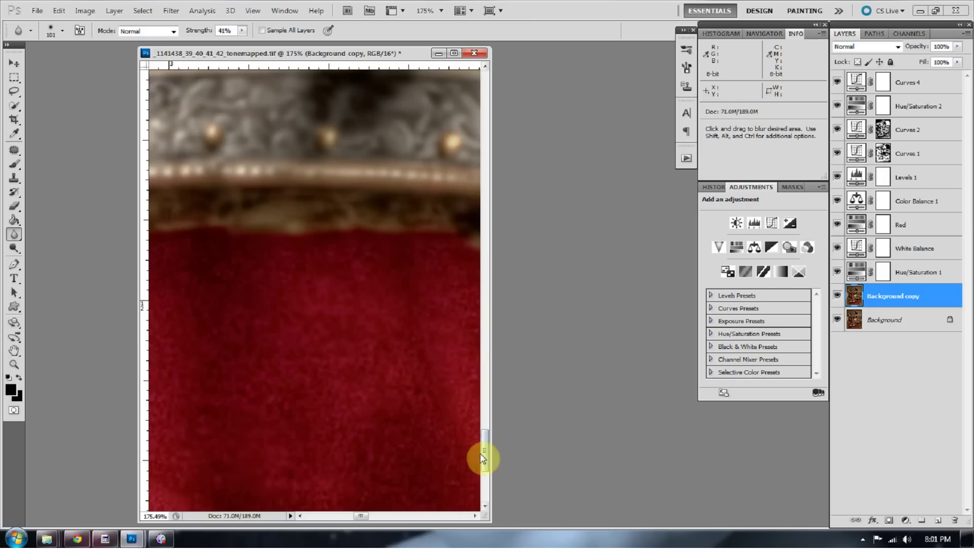
mouse_move(485, 450)
left_mouse_down()
mouse_move(489, 473)
mouse_move(487, 461)
left_mouse_up()
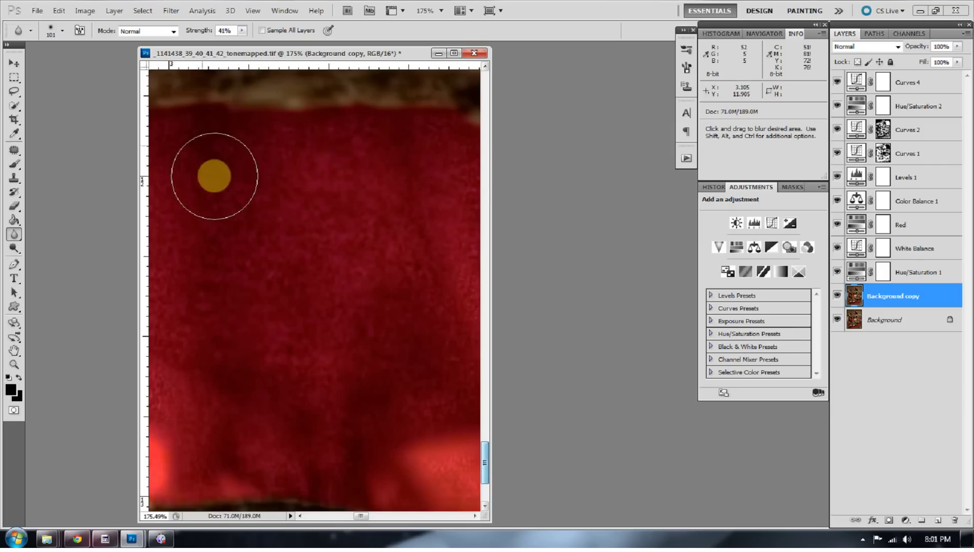
left_click_drag(324, 290, 384, 260)
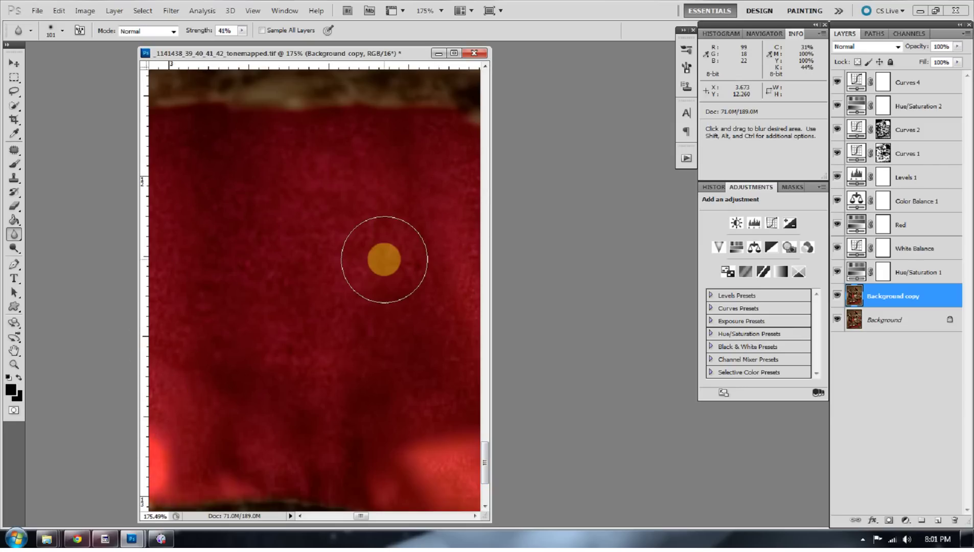